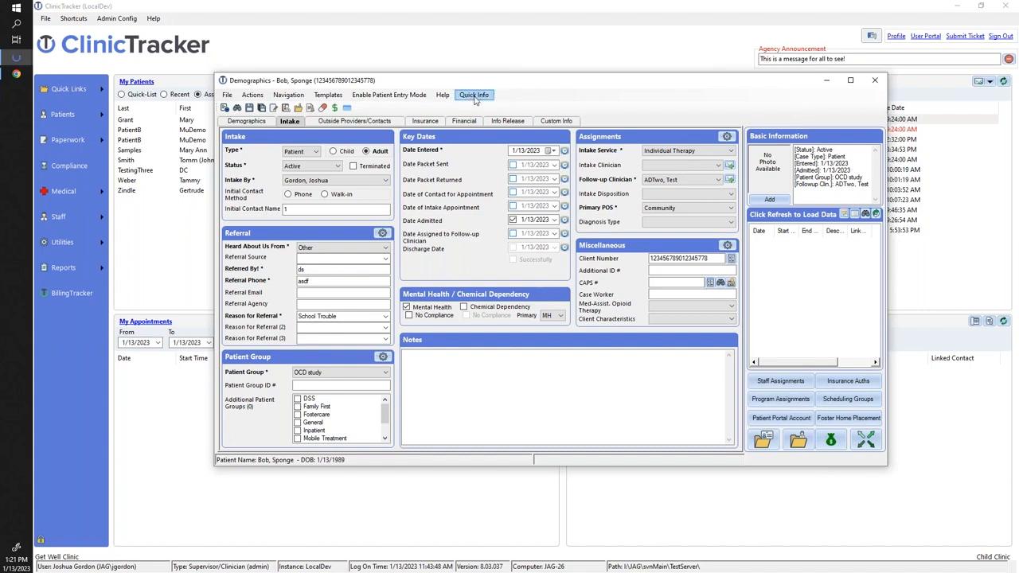
# Open the patient's Quick Info and review all pending compliance tasks with their due dates and responsible staff
pyautogui.click(475, 98)
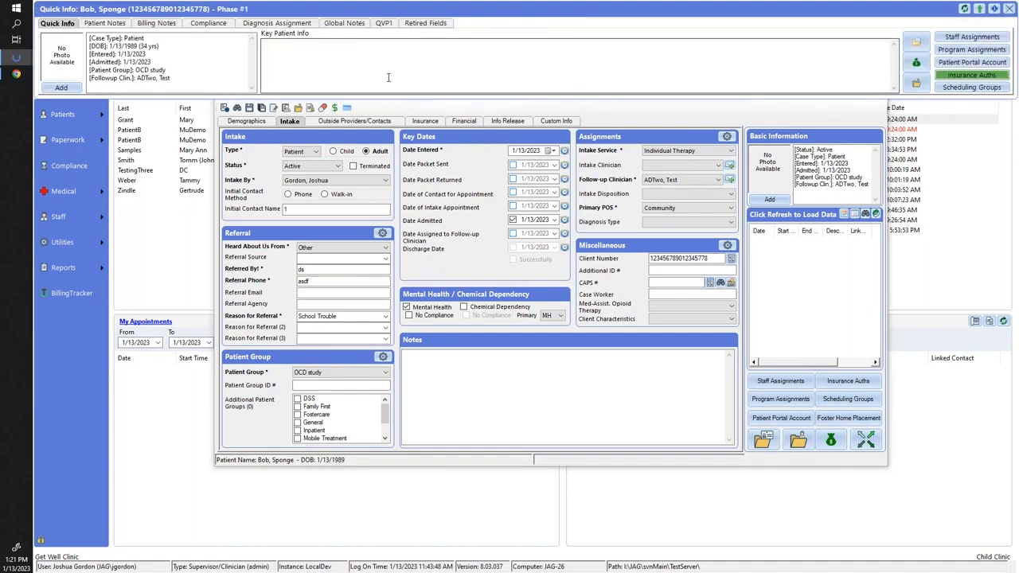
pyautogui.click(647, 120)
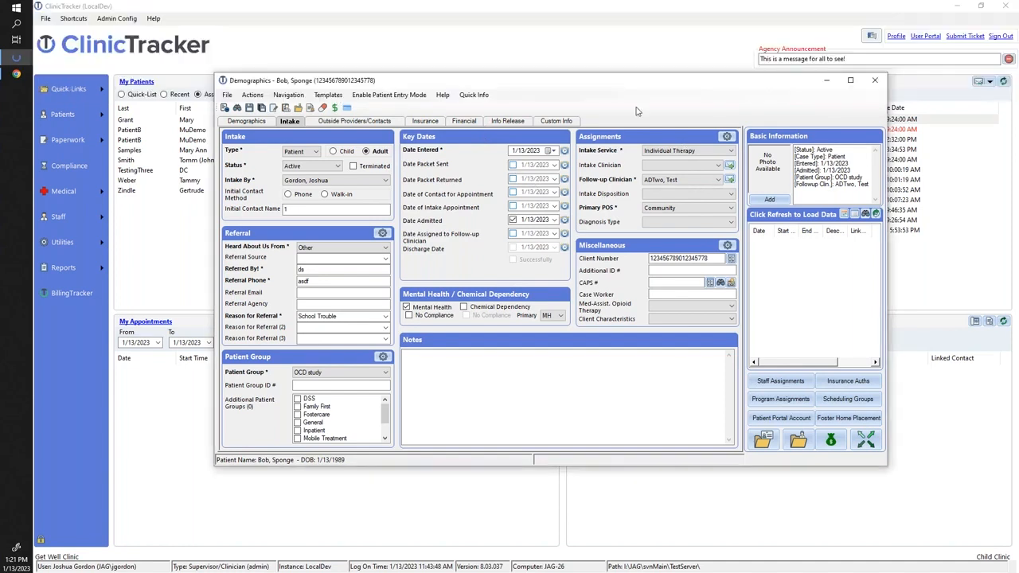
pyautogui.click(473, 94)
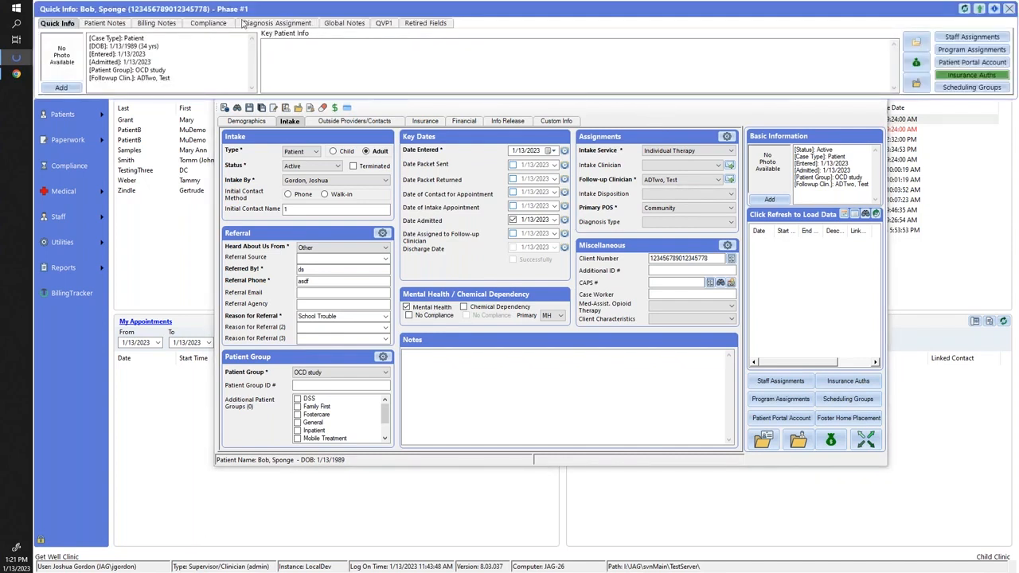
pyautogui.click(210, 25)
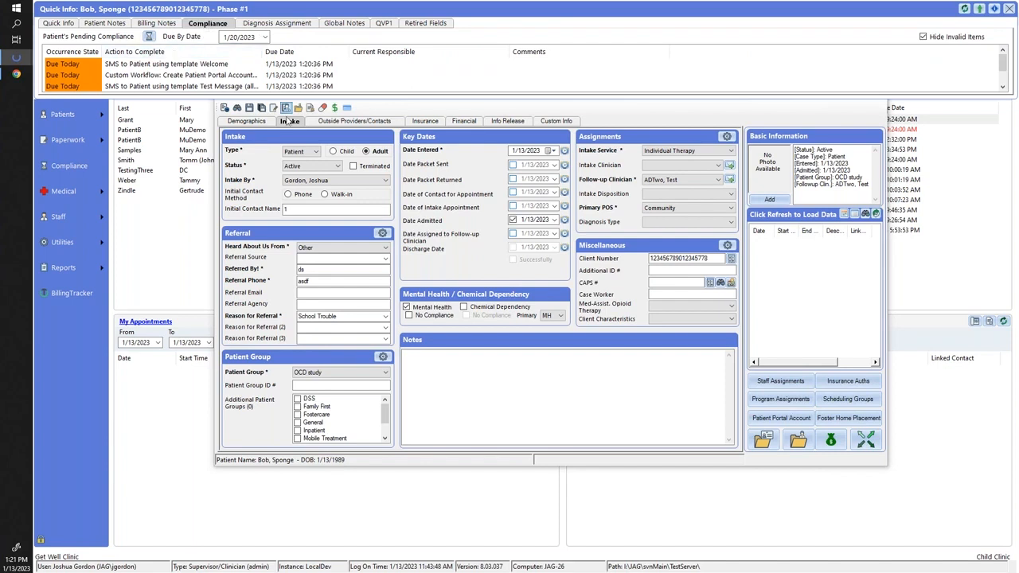
pyautogui.moveTo(208, 96); pyautogui.dragTo(193, 137)
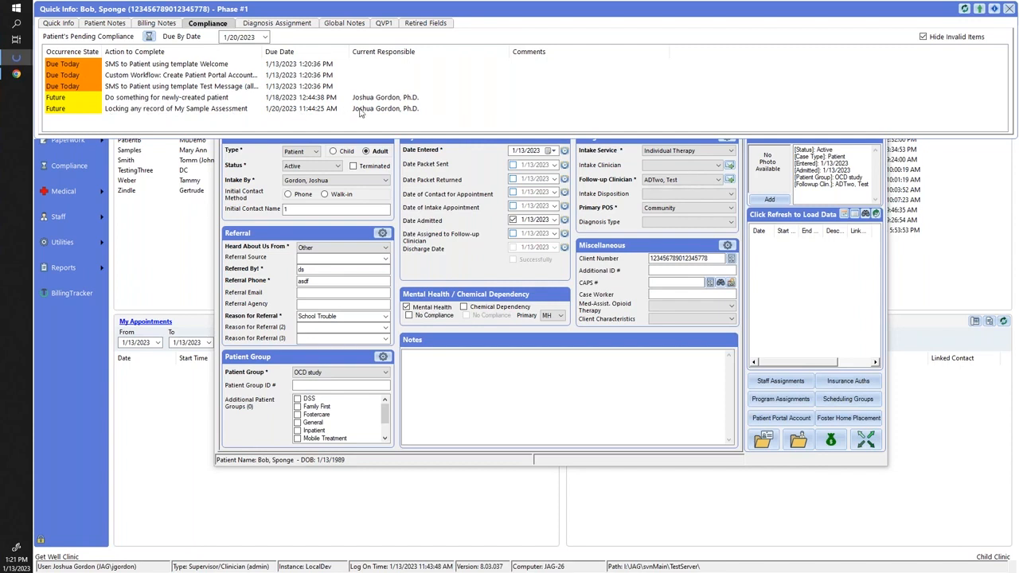
pyautogui.click(267, 109)
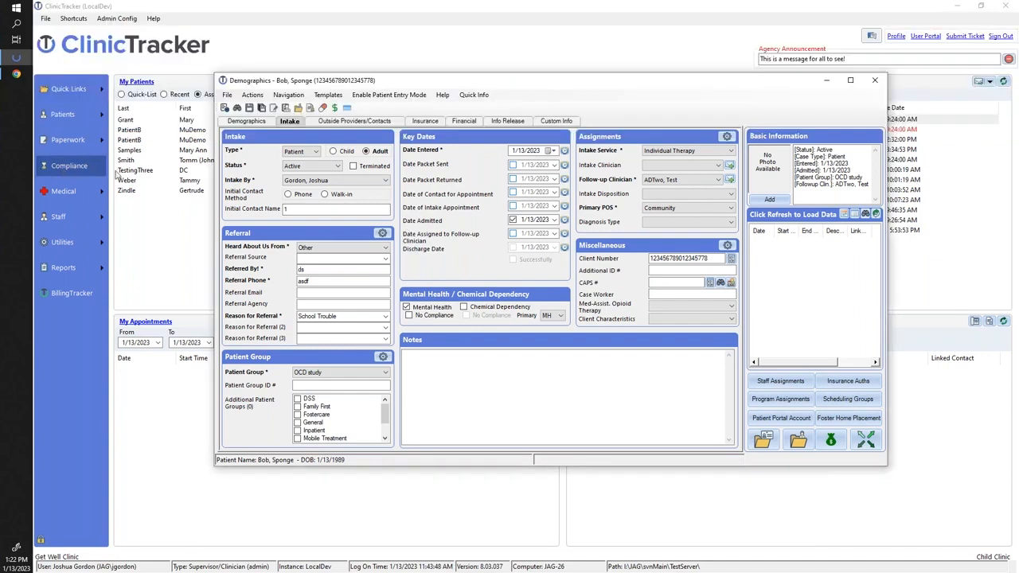
# Open the Patient Task Dashboard for the same patient by searching for the patient's name
pyautogui.click(64, 166)
pyautogui.click(65, 165)
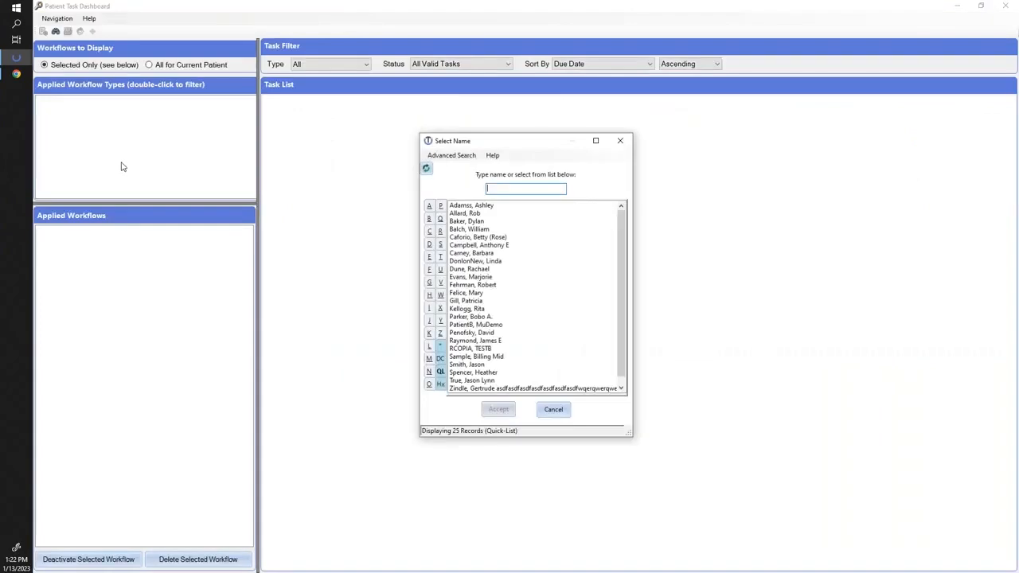
pyautogui.write('bob,')
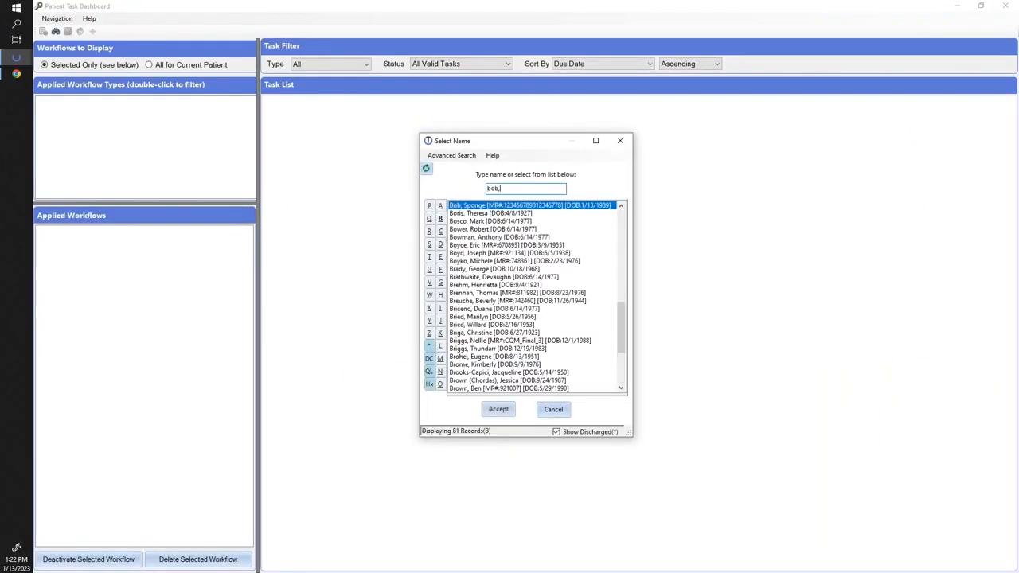
pyautogui.press('Return')
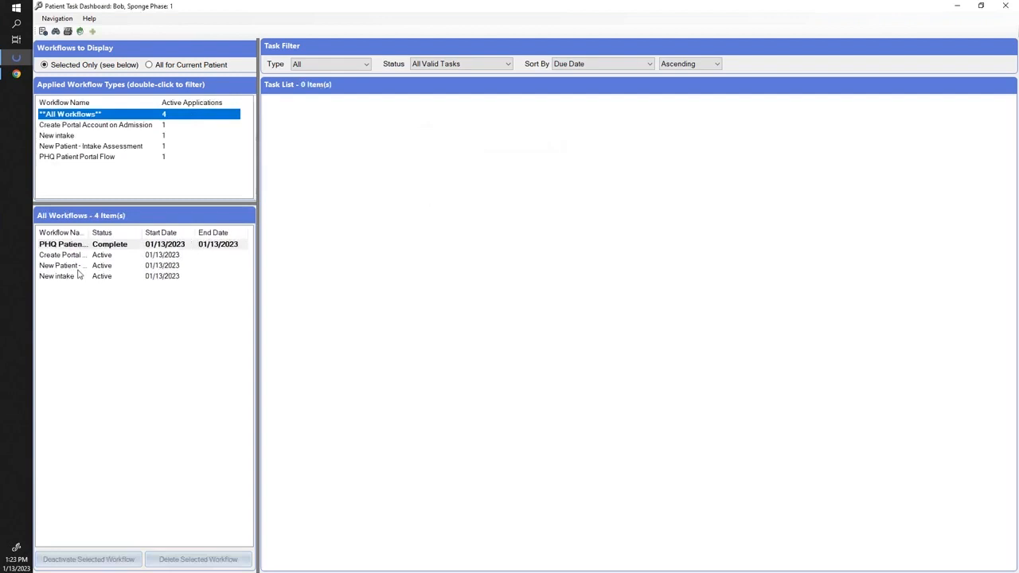
# Examine the tasks of the active New Patient - Intake Assessment workflow, including the Locking of Intake Assessment task's responsible staff
pyautogui.click(78, 269)
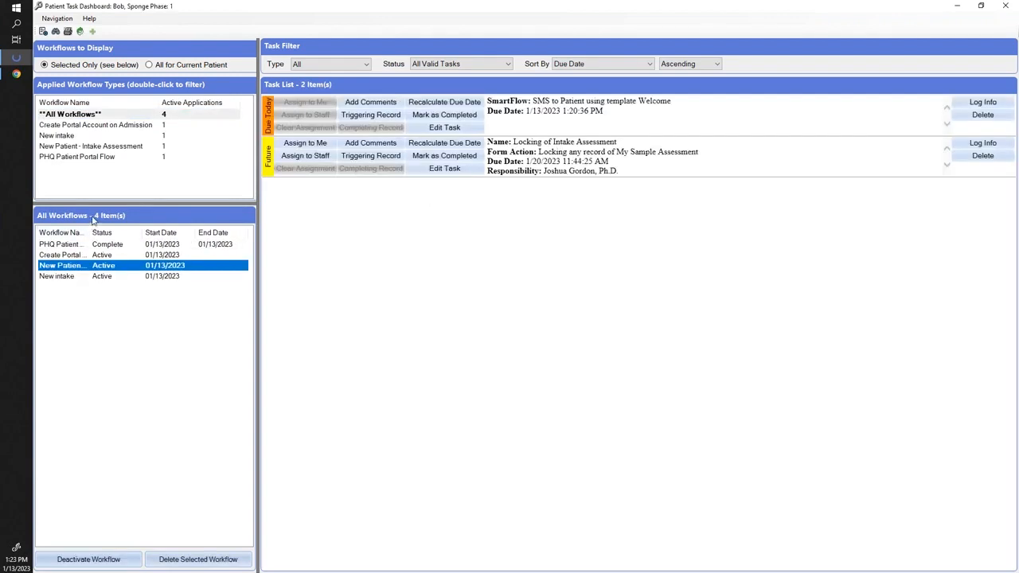
pyautogui.moveTo(89, 232); pyautogui.dragTo(114, 231)
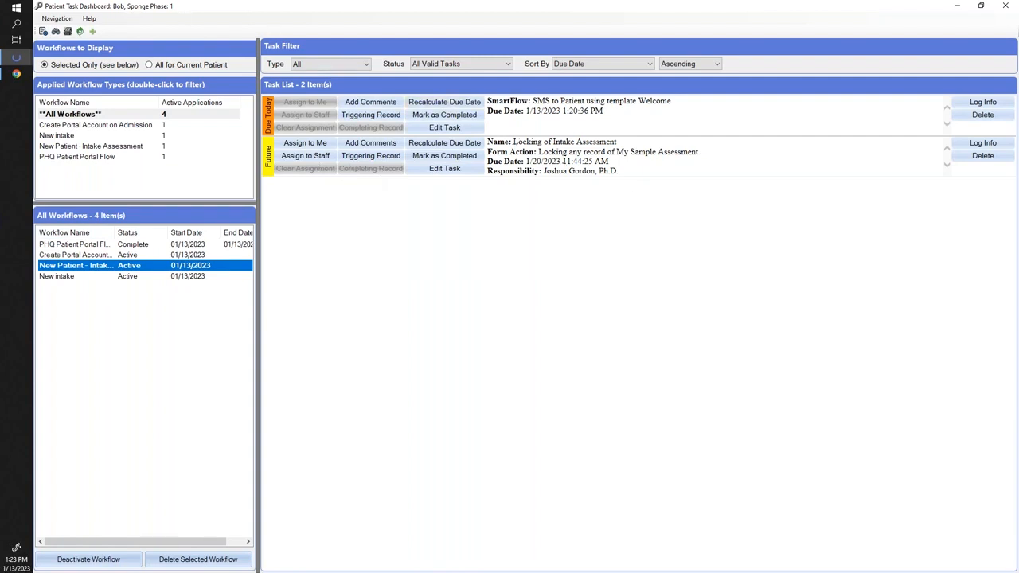
pyautogui.moveTo(514, 142); pyautogui.dragTo(617, 142)
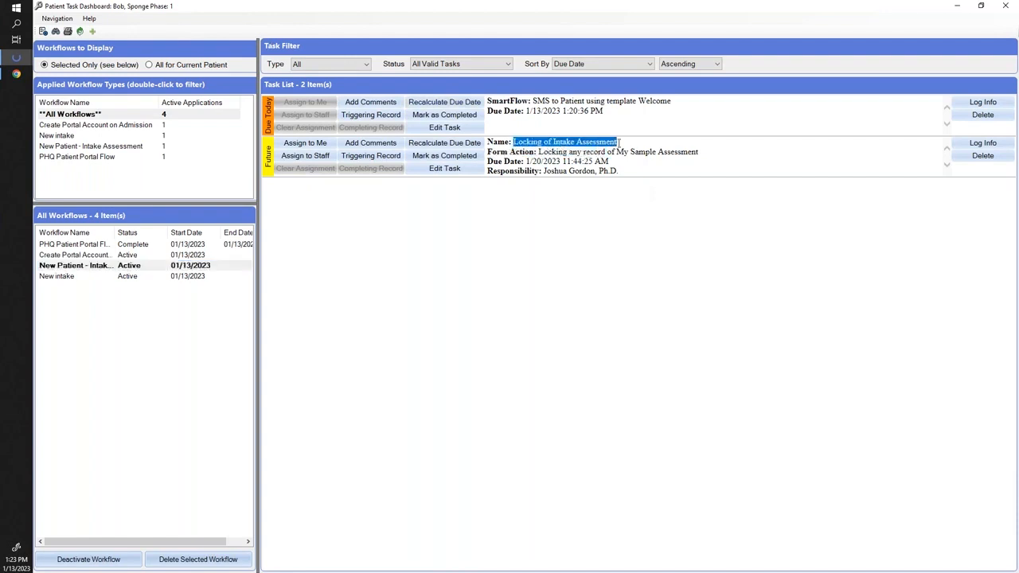
pyautogui.moveTo(544, 172); pyautogui.dragTo(632, 171)
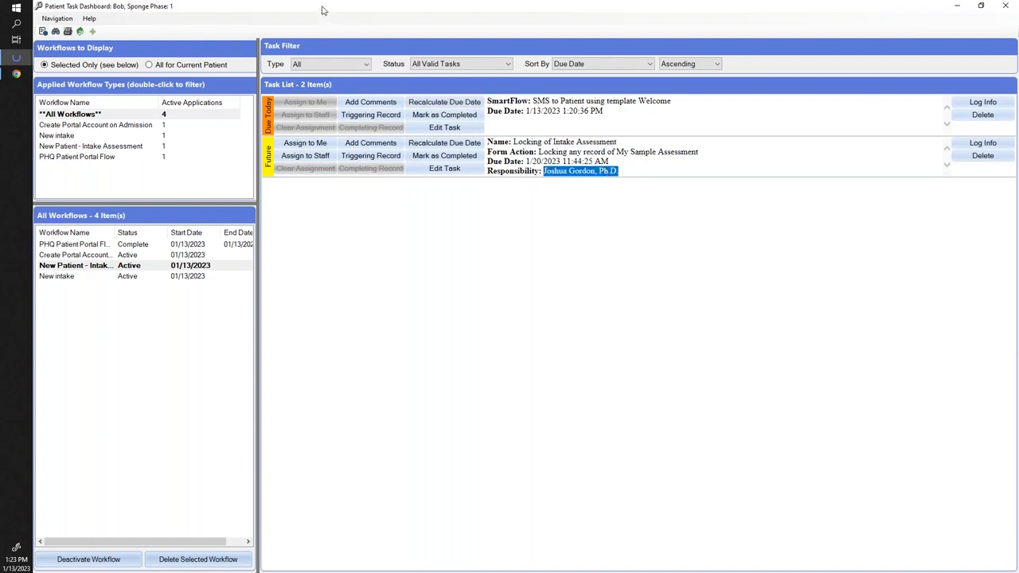
pyautogui.moveTo(324, 10); pyautogui.dragTo(609, 59)
# Search the Staff Task Dashboard for the selected staff member's pending tasks due by 1/20/2023 and inspect their full actions to complete
pyautogui.click(72, 217)
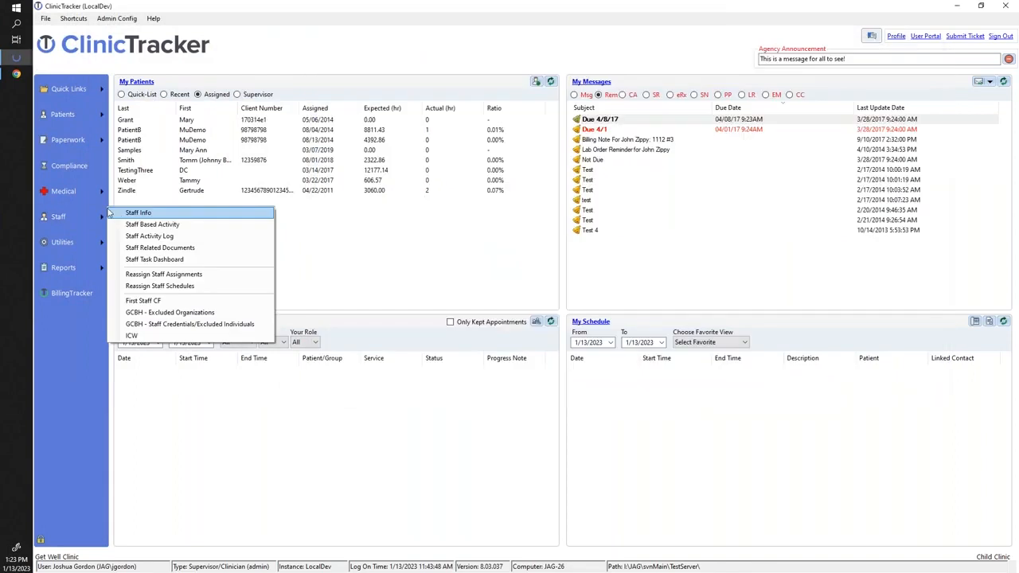
pyautogui.click(143, 260)
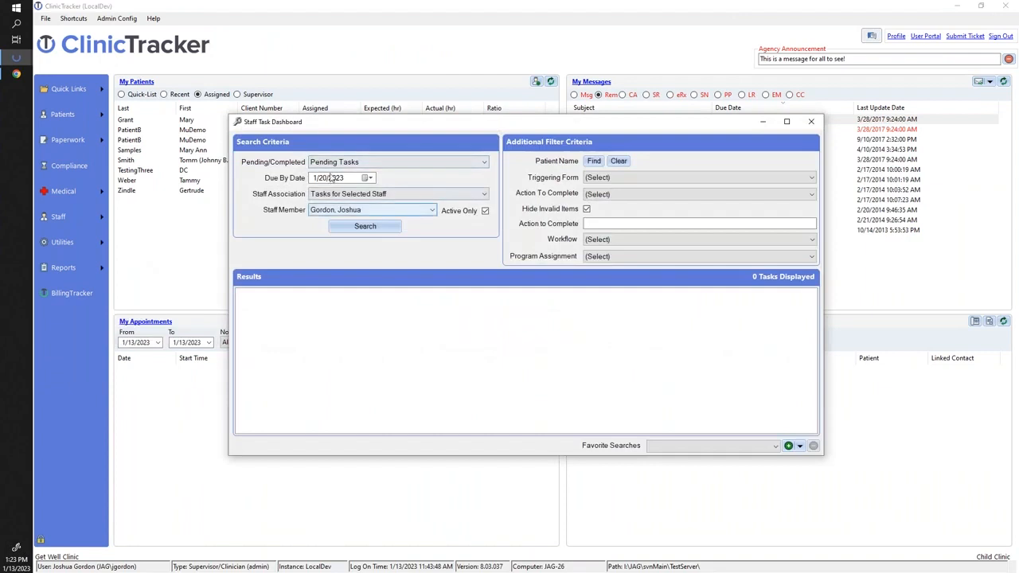
pyautogui.click(355, 227)
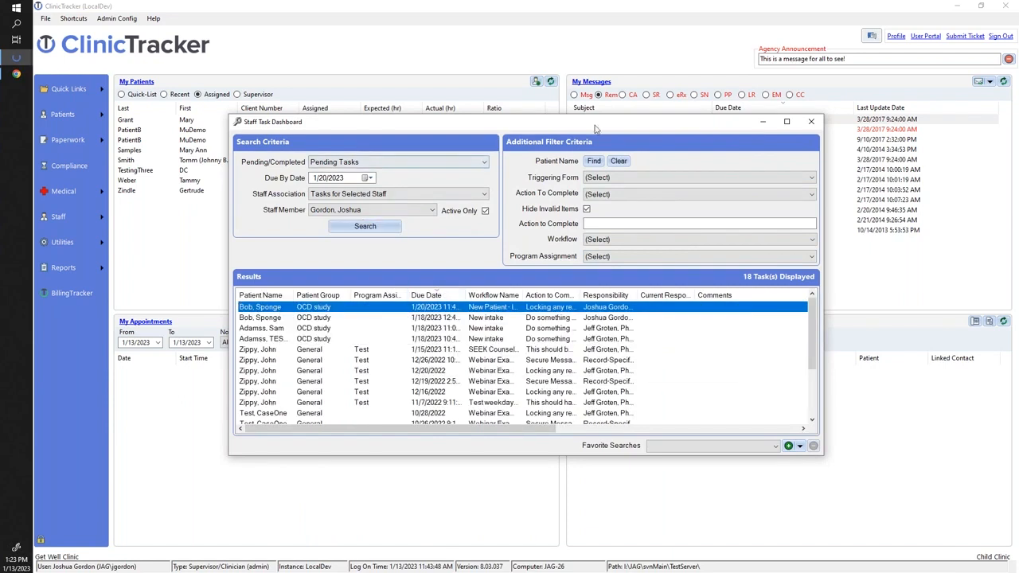
pyautogui.click(786, 122)
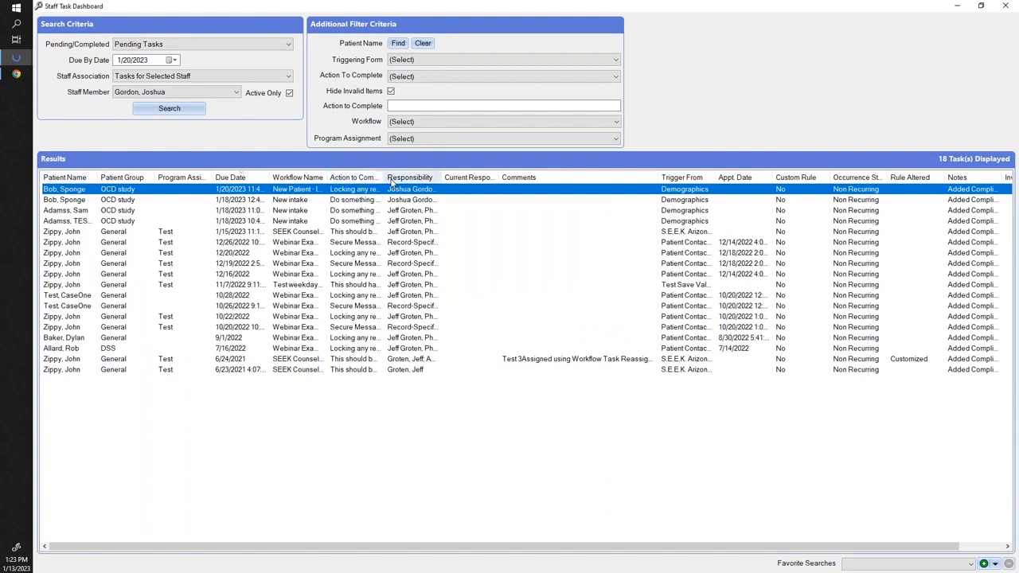
pyautogui.moveTo(381, 177); pyautogui.dragTo(525, 177)
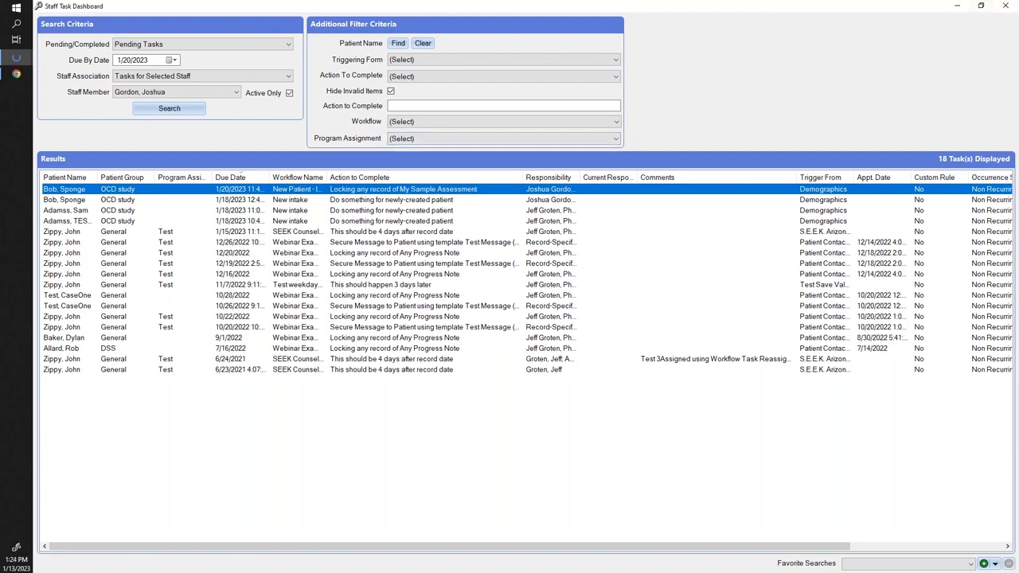
pyautogui.click(1005, 6)
# Open a new My Sample Assessment from the patient's pending compliance task for locking that record
pyautogui.moveTo(16, 70)
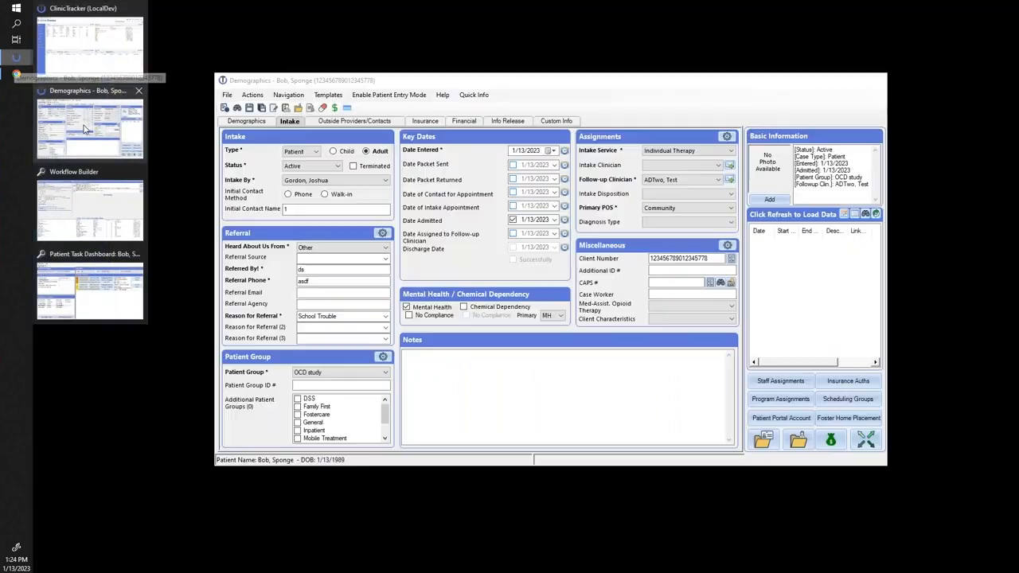
pyautogui.click(85, 127)
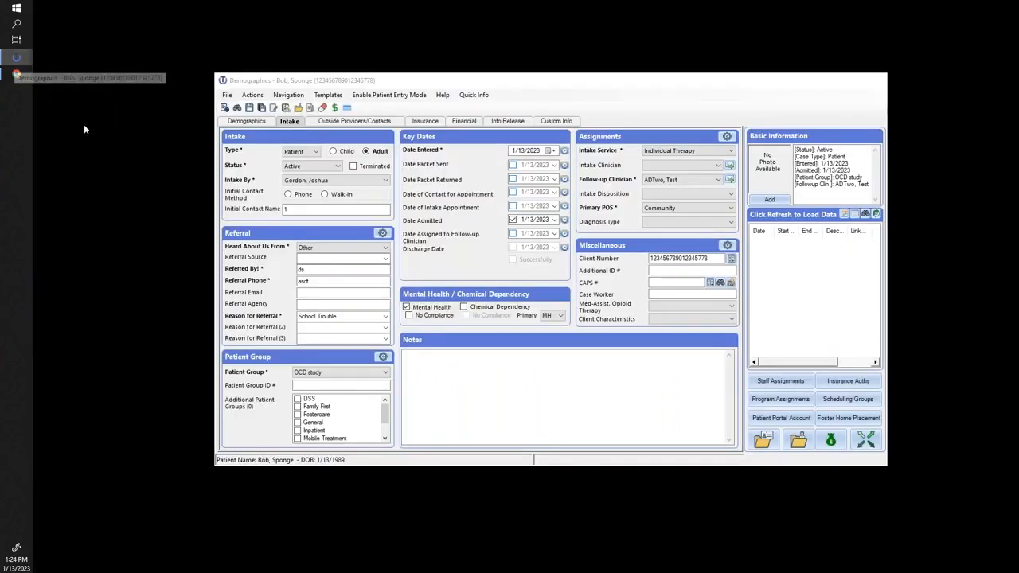
pyautogui.click(472, 95)
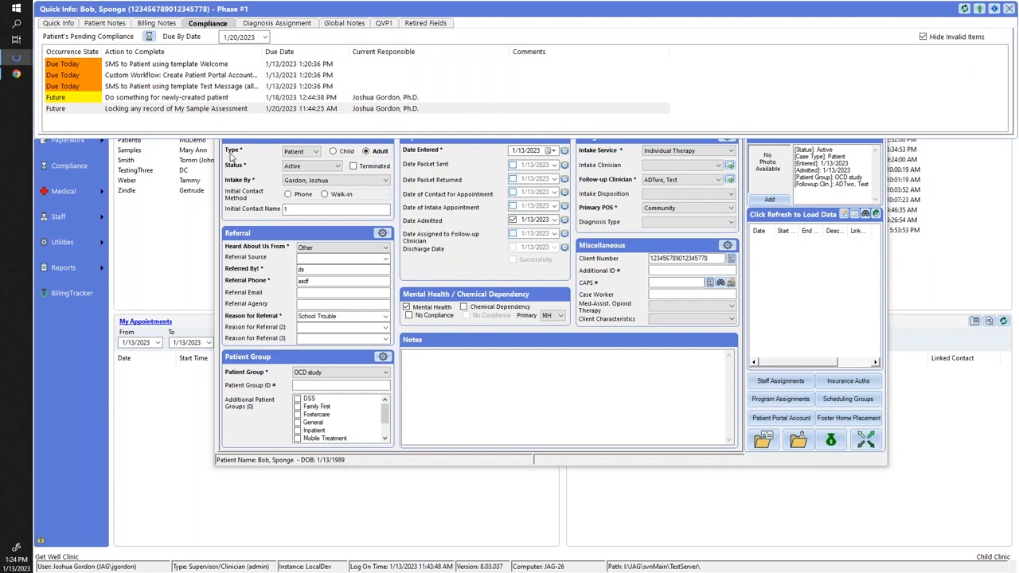
pyautogui.doubleClick(216, 109)
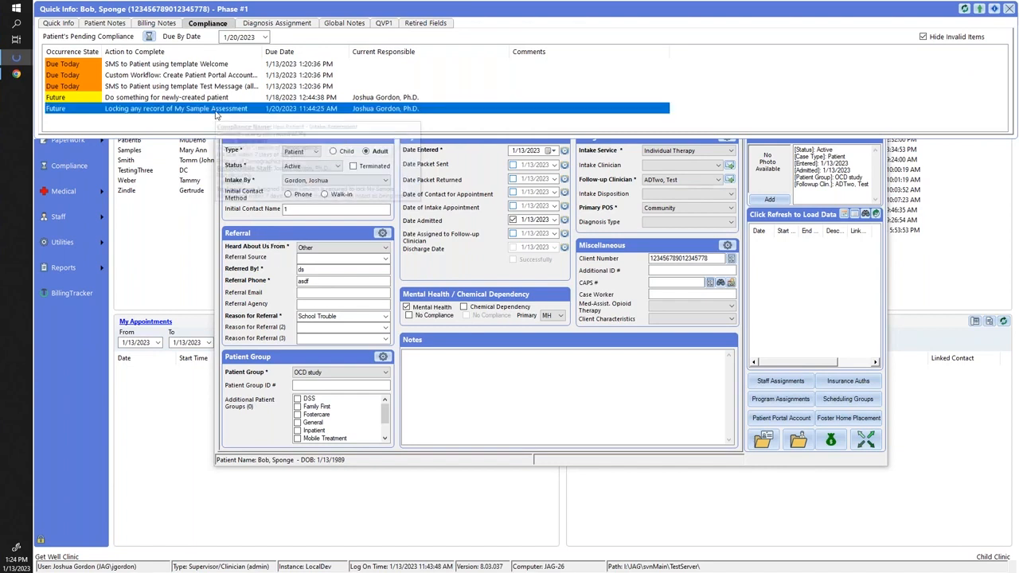
pyautogui.click(474, 309)
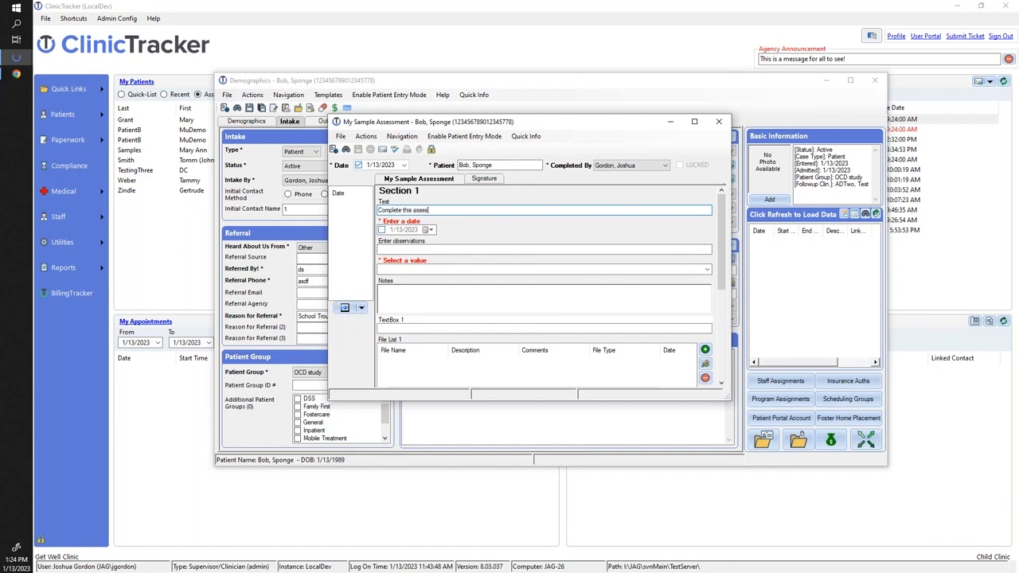
# Fill in the assessment with the text "Complete this assessment", the date 1/13/2023 and the required selection, and save the record
pyautogui.click(381, 229)
pyautogui.click(706, 269)
pyautogui.click(629, 285)
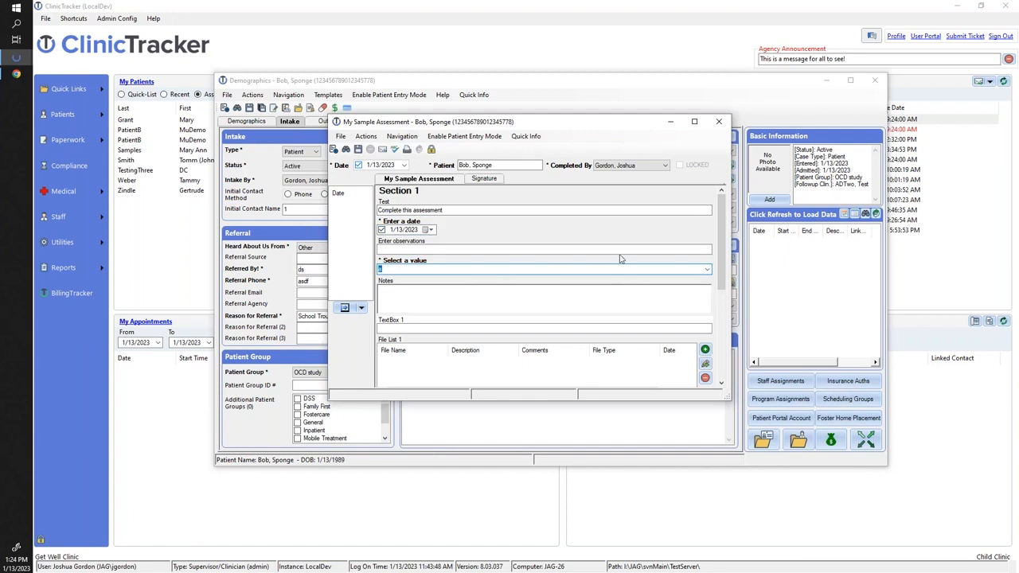
pyautogui.scroll(-3, 571, 264)
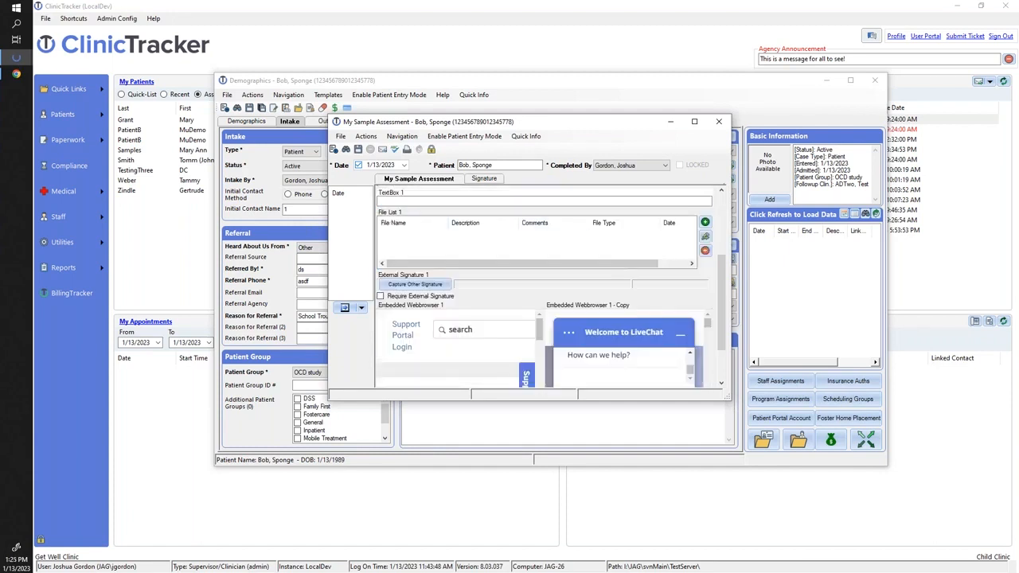
pyautogui.click(483, 178)
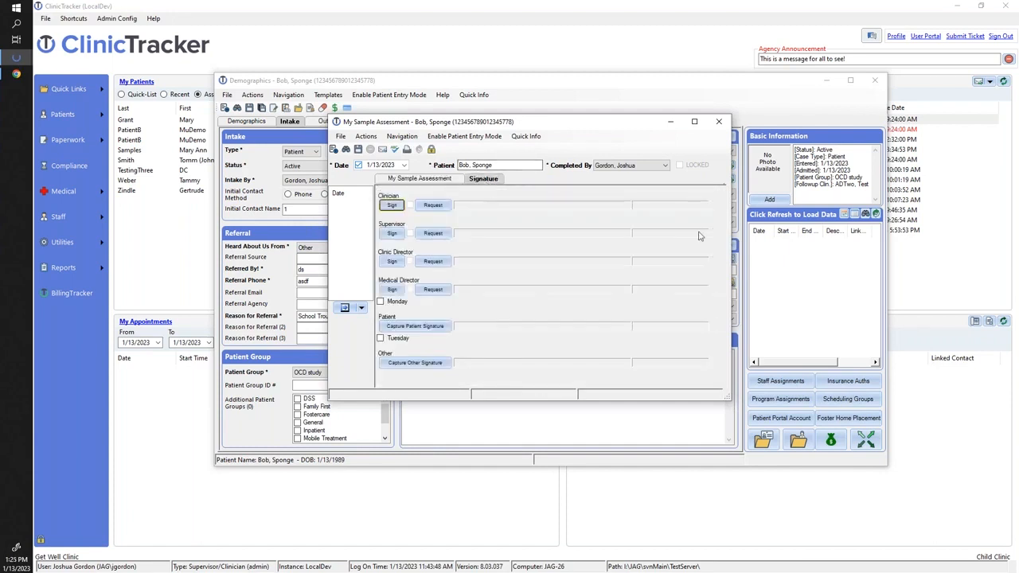
pyautogui.click(359, 150)
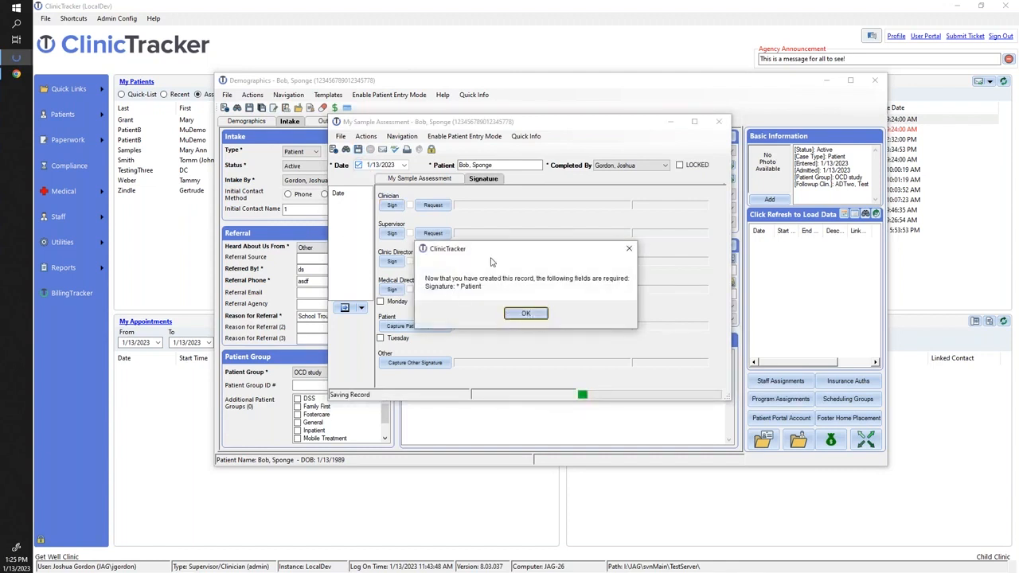
pyautogui.click(524, 315)
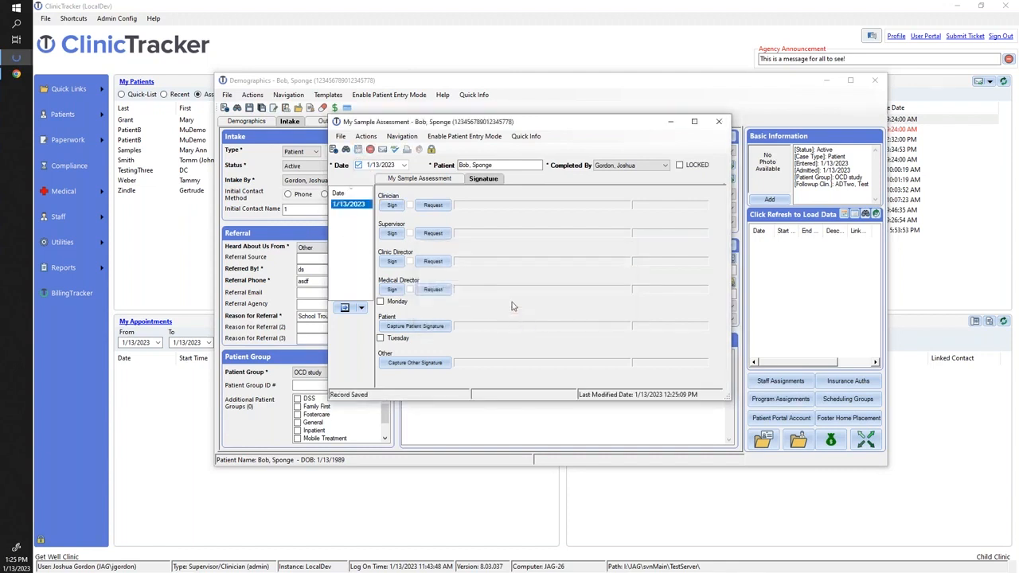
# Capture the patient's signature on the assessment and save the record again
pyautogui.click(415, 326)
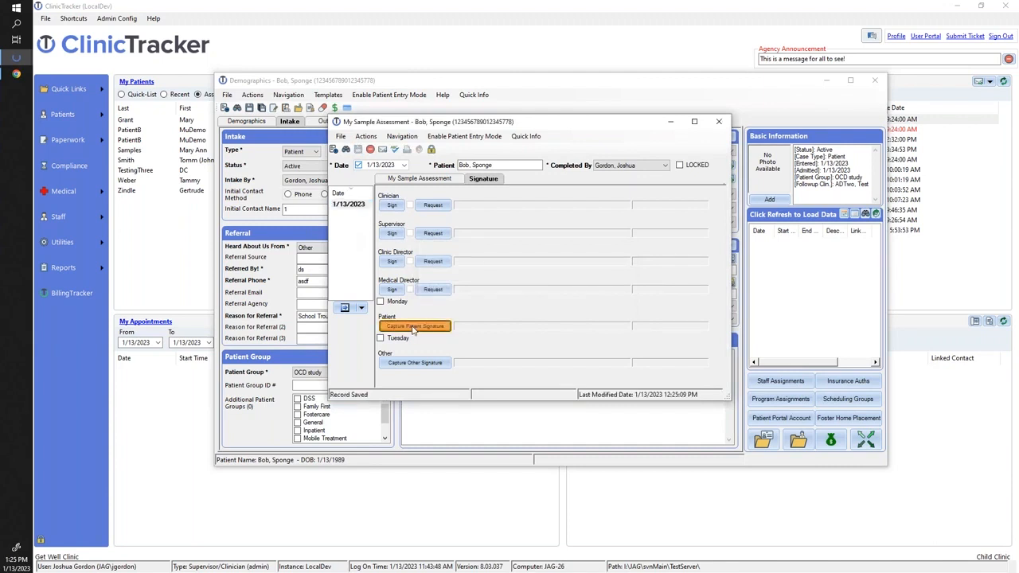
pyautogui.moveTo(497, 270); pyautogui.dragTo(569, 278)
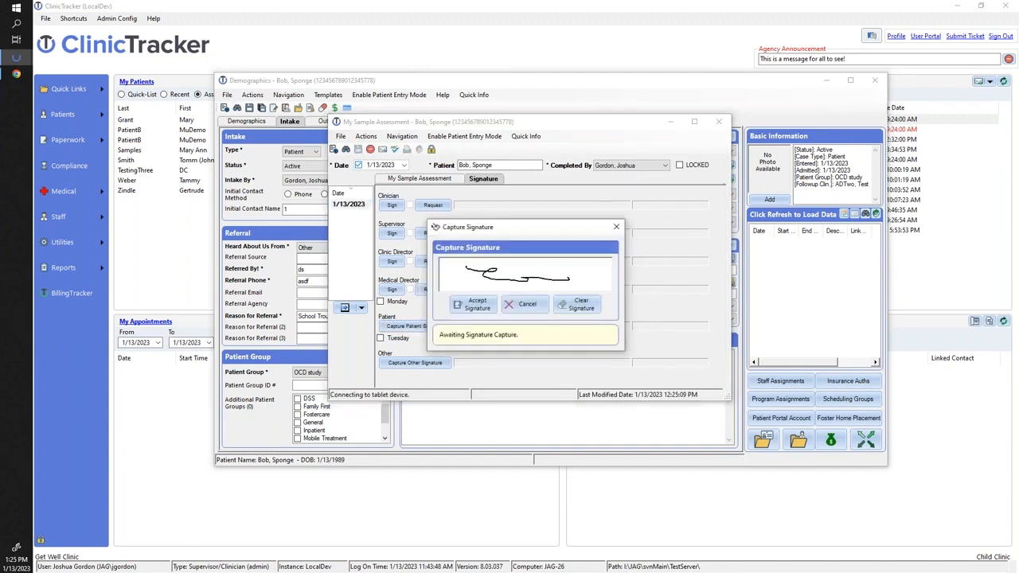
pyautogui.click(476, 306)
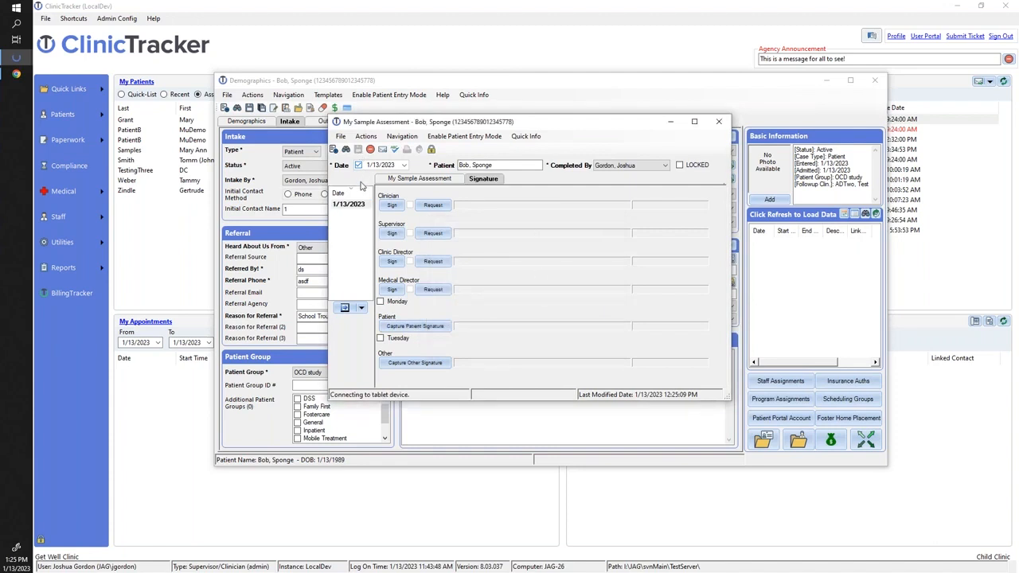
pyautogui.click(358, 149)
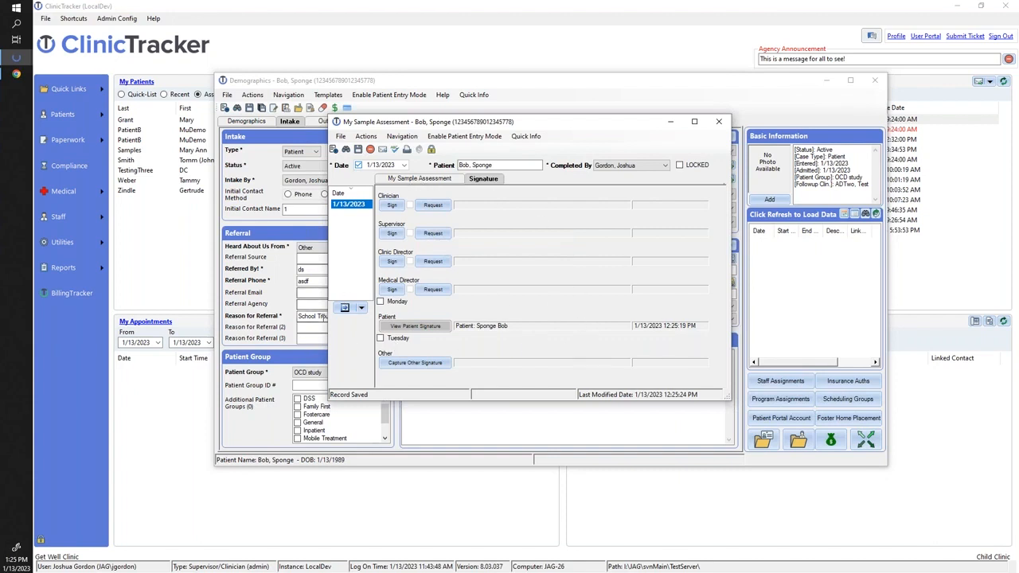
# Check the patient's pending compliance items for the My Sample Assessment locking task, and return to the assessment
pyautogui.click(526, 136)
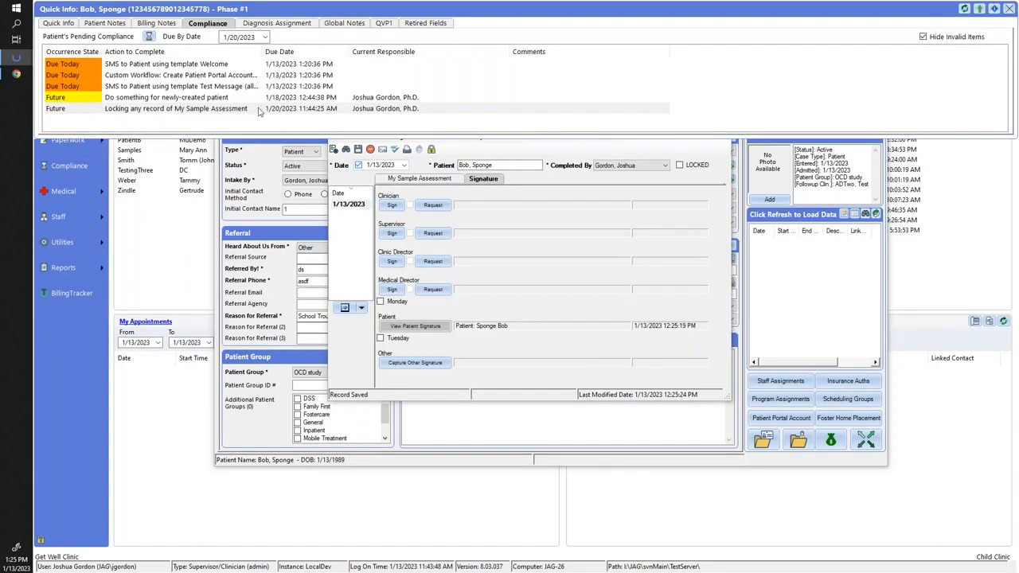
pyautogui.moveTo(209, 111)
pyautogui.click(549, 225)
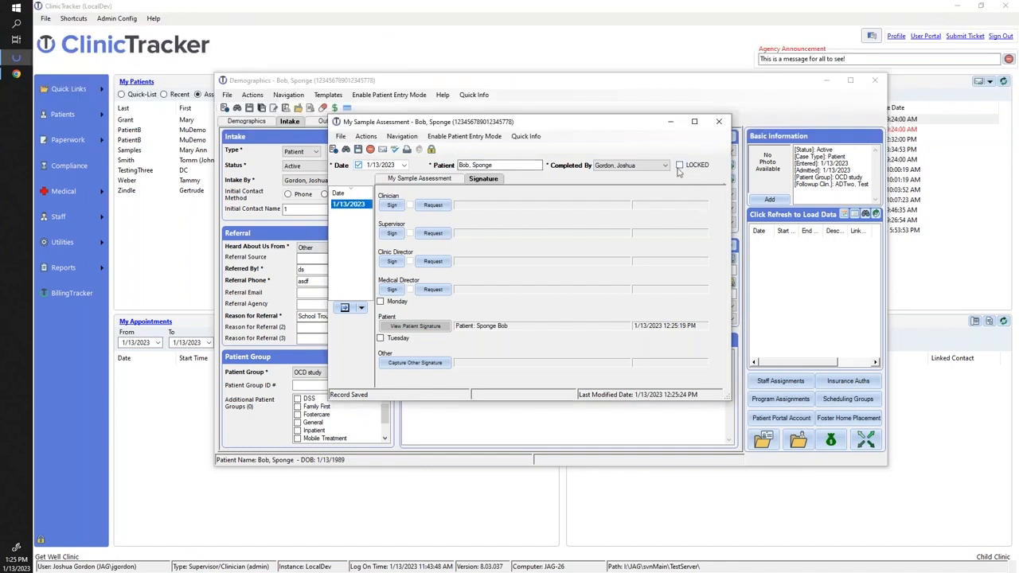
# Set the 1/13/2023 assessment record to locked and save it, accepting the permanent lock
pyautogui.click(680, 166)
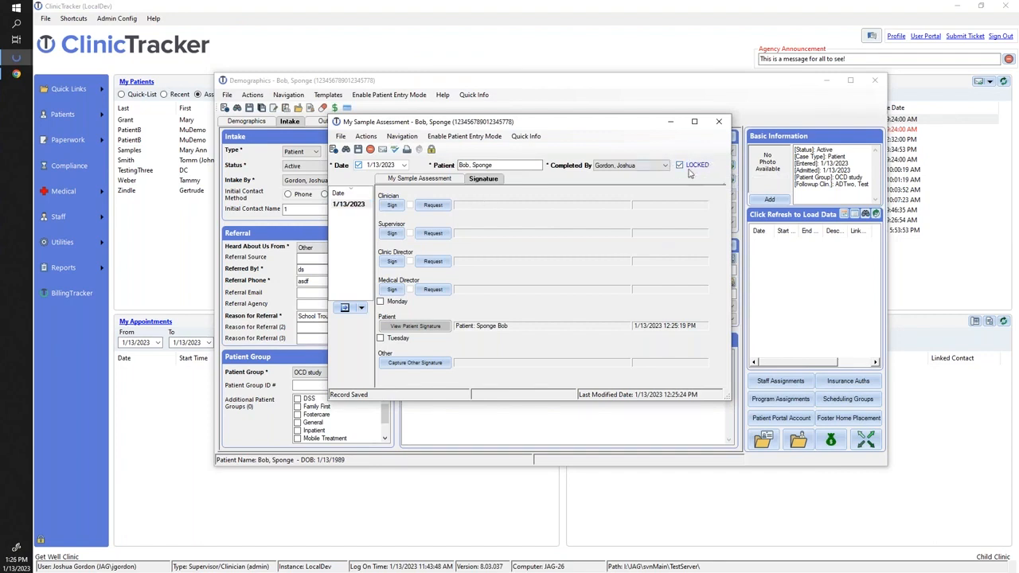
pyautogui.click(358, 151)
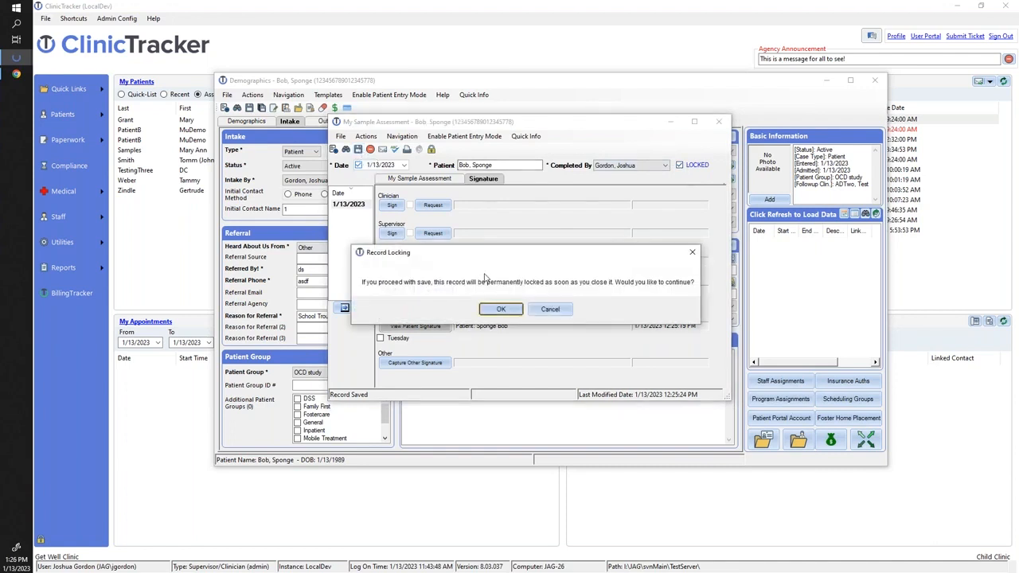
pyautogui.click(497, 310)
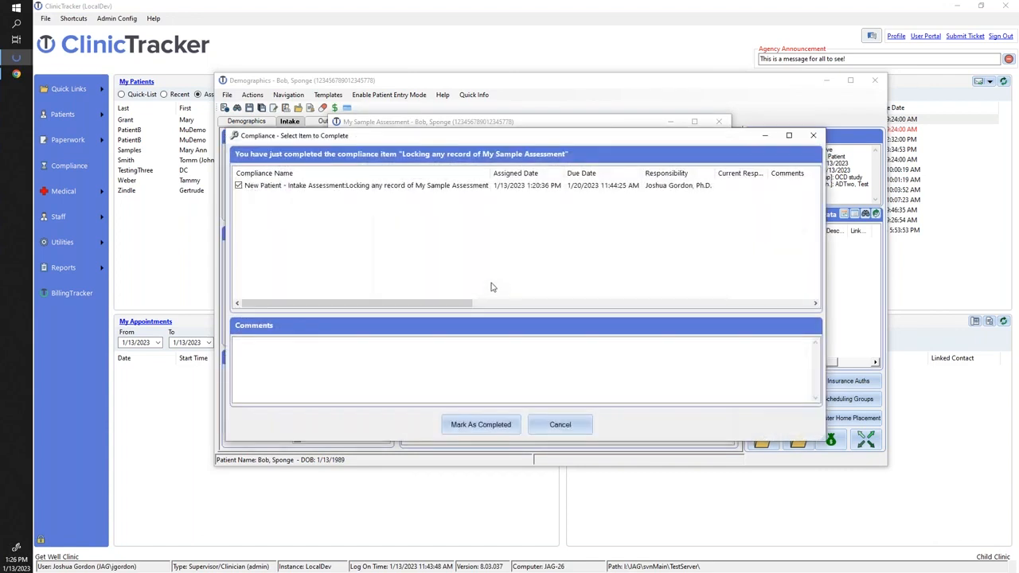
# Mark the New Patient - Intake Assessment compliance item as completed with the comment "We did it!"
pyautogui.moveTo(378, 143); pyautogui.dragTo(388, 197)
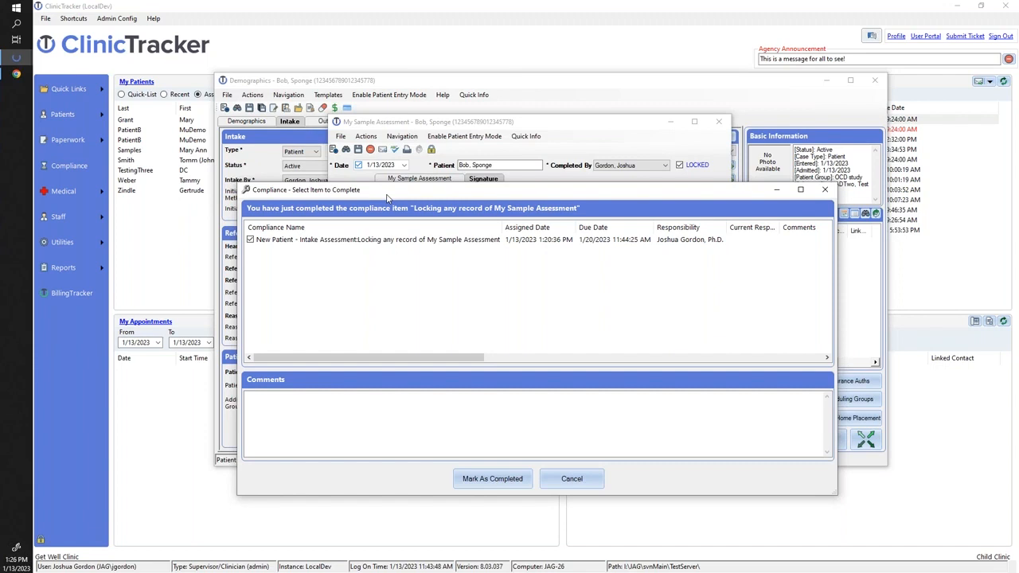
pyautogui.moveTo(388, 197)
pyautogui.mouseDown()
pyautogui.moveTo(372, 326)
pyautogui.moveTo(374, 185)
pyautogui.mouseUp()
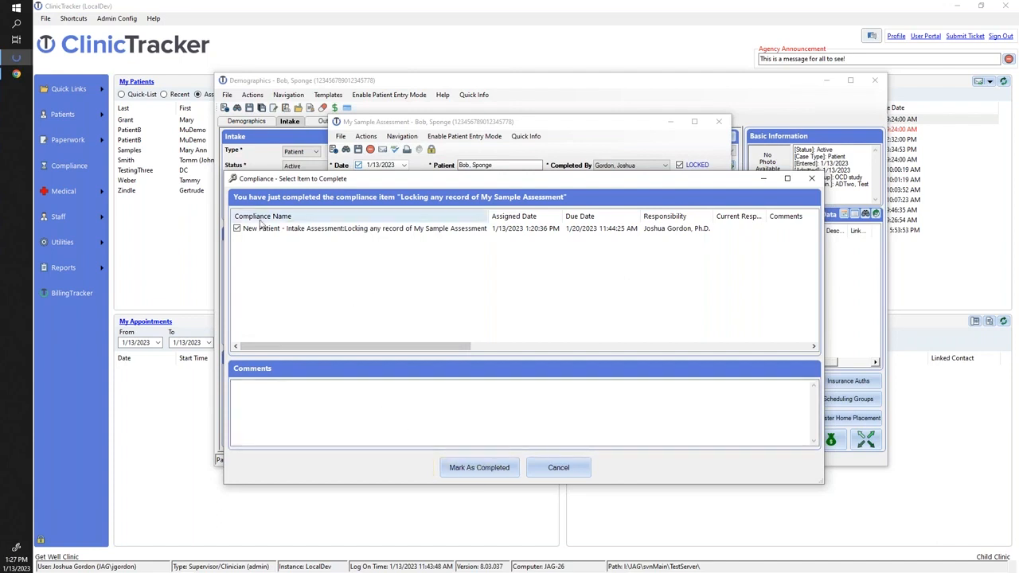
pyautogui.click(288, 404)
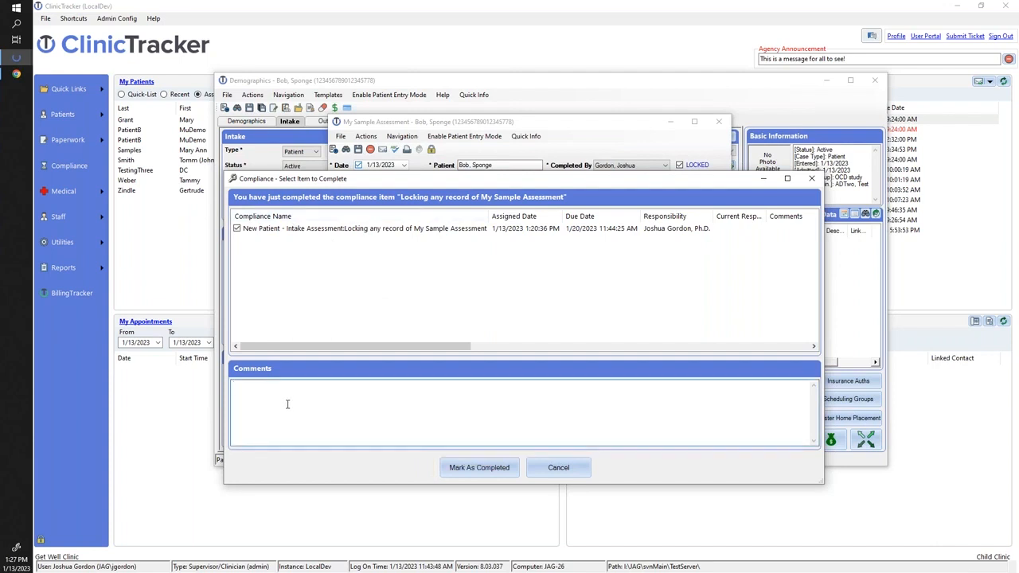
pyautogui.write('We did it!')
pyautogui.click(465, 470)
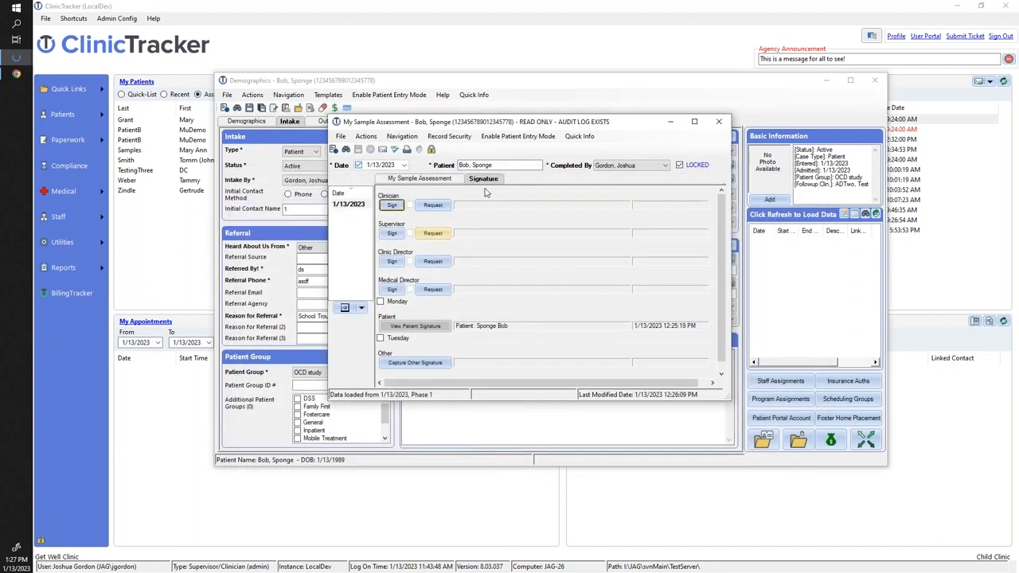
# Open the patient's Quick Info from the locked assessment
pyautogui.click(570, 138)
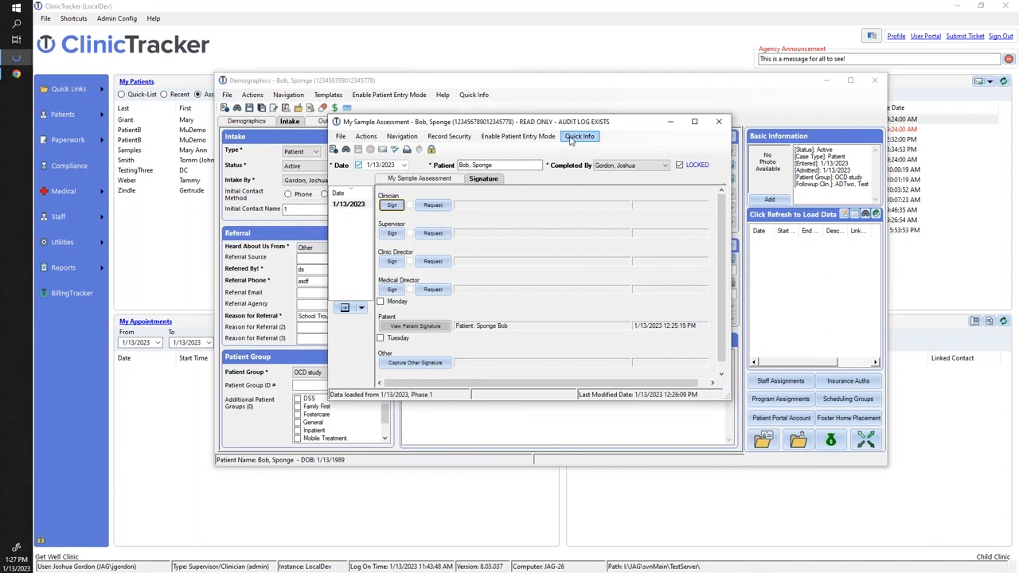